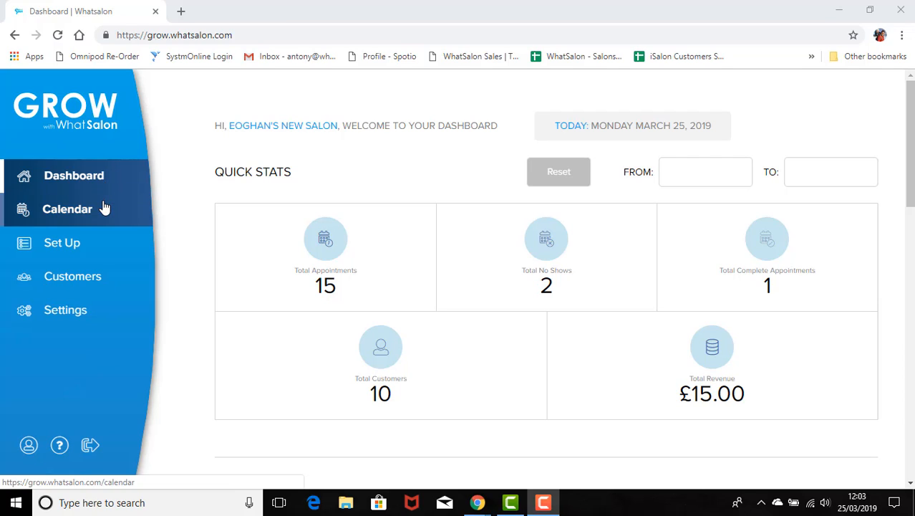
# Step: Open the Staff page under Set Up to view an existing staff member's profile
pyautogui.click(85, 247)
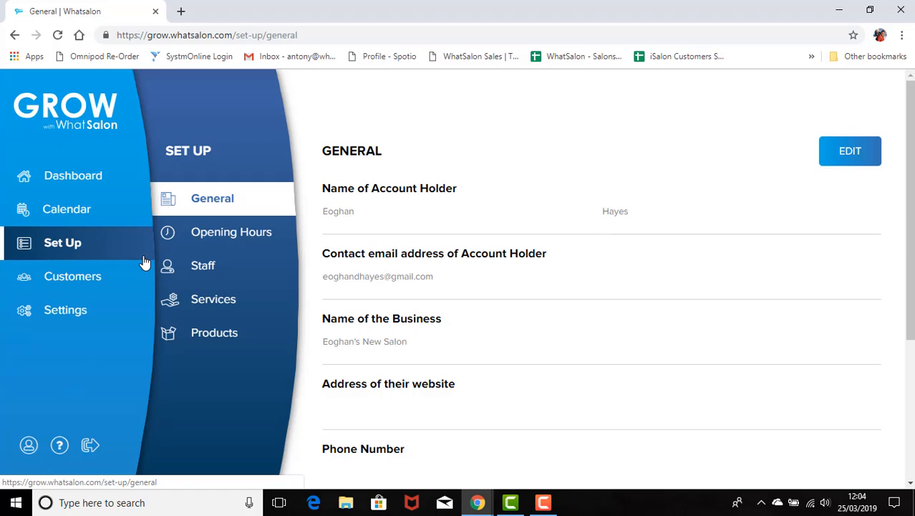
pyautogui.click(227, 269)
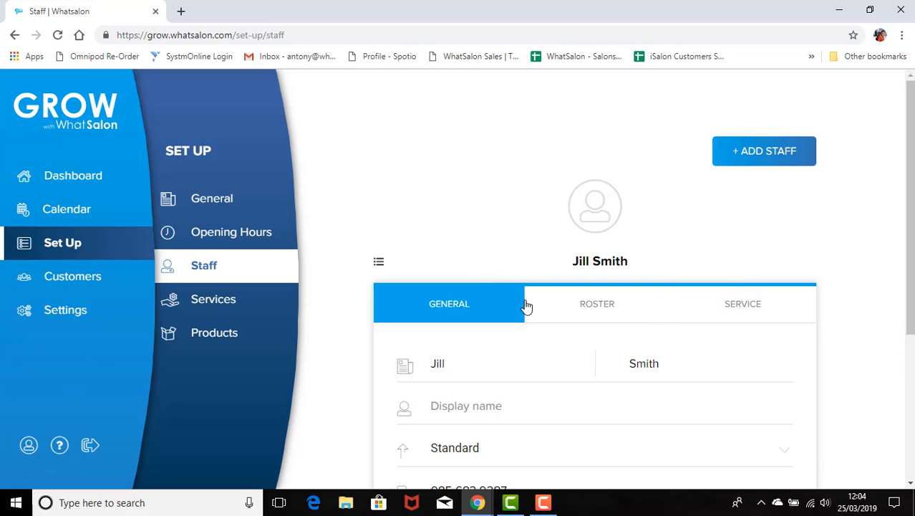
# Step: Switch to the second staff member in the staff list, a Senior-level employee
pyautogui.click(379, 265)
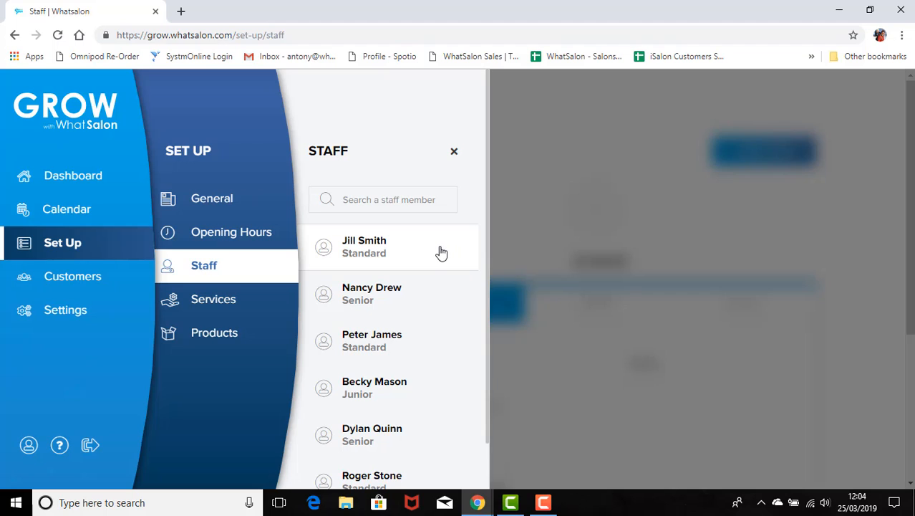
pyautogui.scroll(-1, 441, 252)
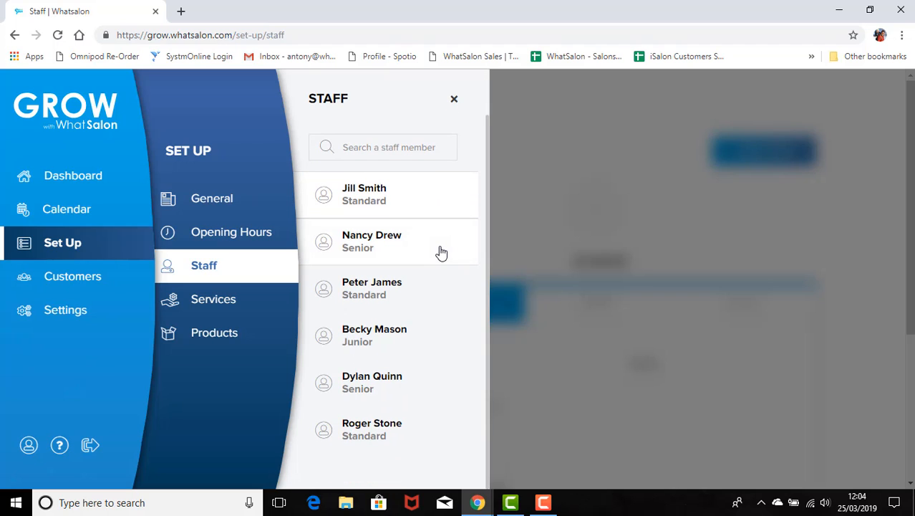
pyautogui.scroll(1, 441, 252)
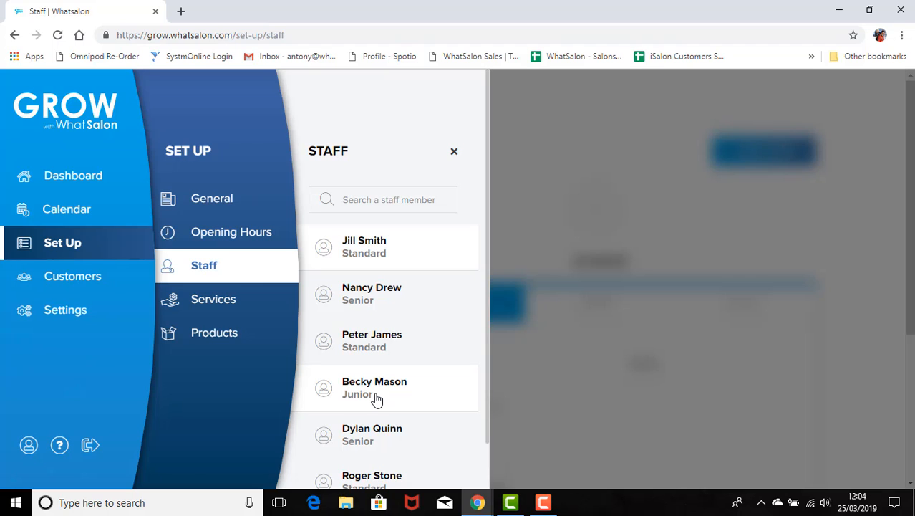
pyautogui.click(406, 300)
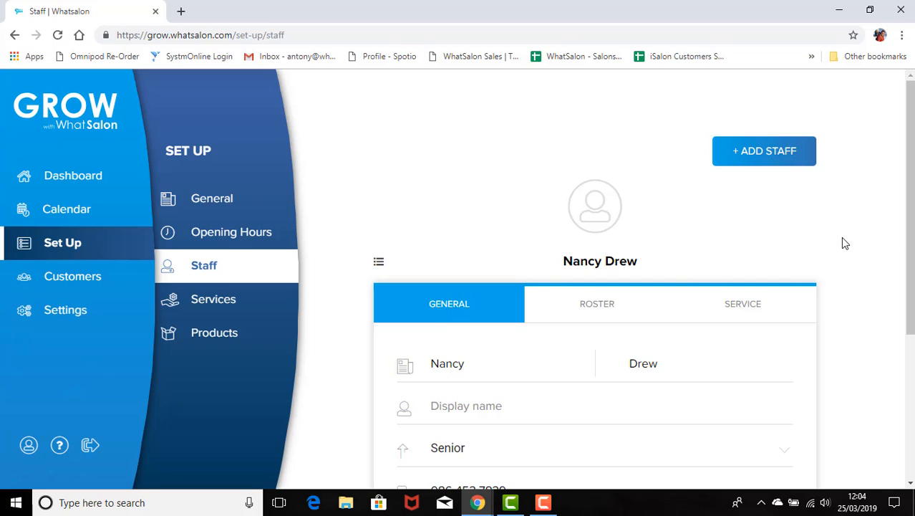
pyautogui.scroll(-1, 845, 243)
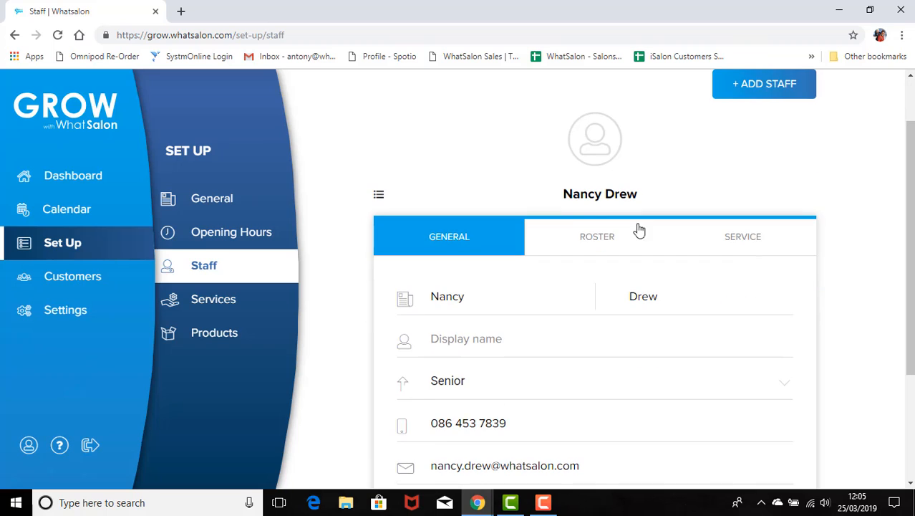
pyautogui.scroll(-1, 865, 265)
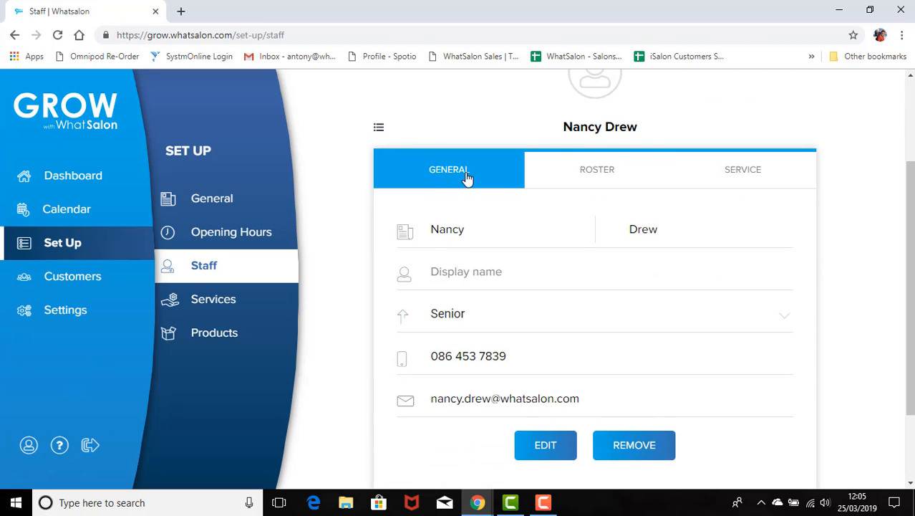
# Step: Review the Senior's standard weekly working times, then show her hair services at Senior prices
pyautogui.click(603, 179)
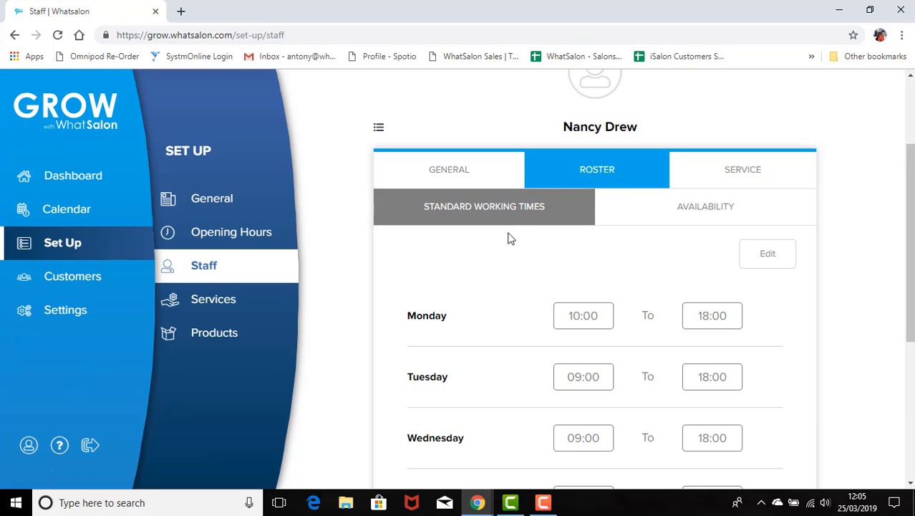
pyautogui.scroll(-1, 545, 292)
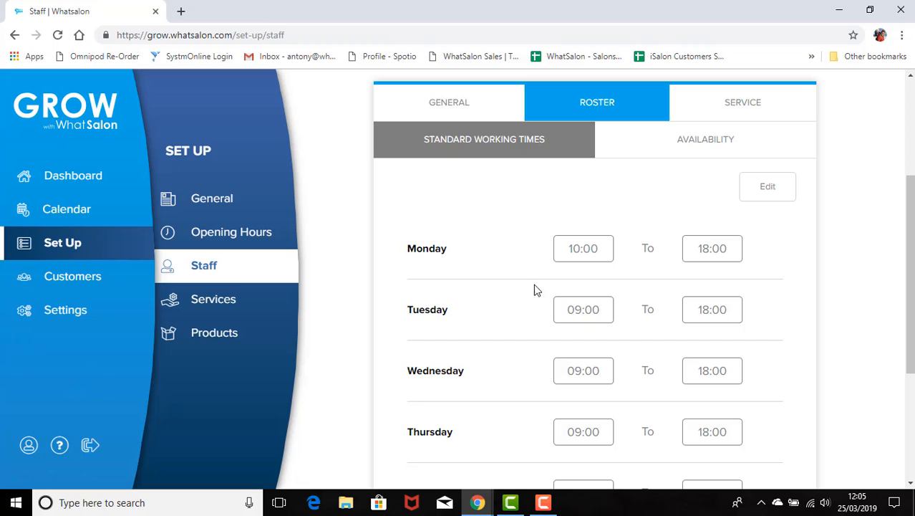
pyautogui.scroll(-1, 523, 296)
pyautogui.scroll(-2, 523, 297)
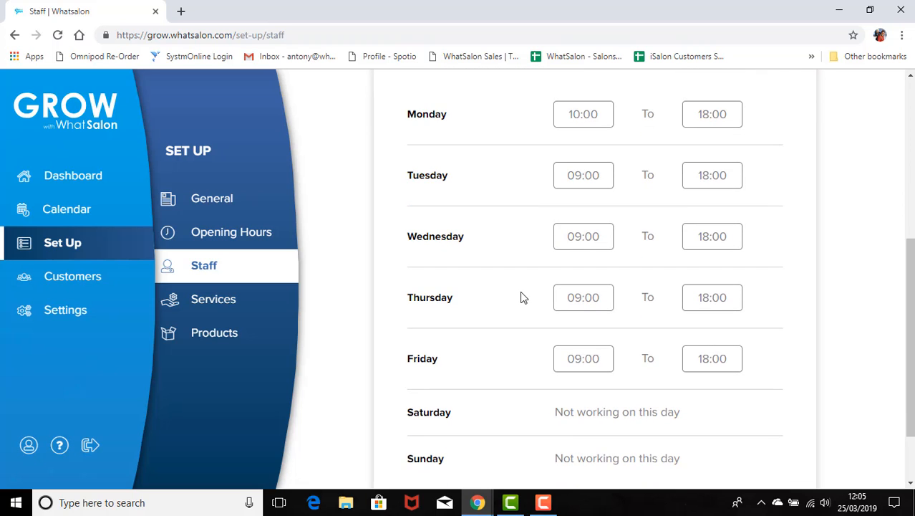
pyautogui.scroll(3, 523, 297)
pyautogui.scroll(1, 522, 297)
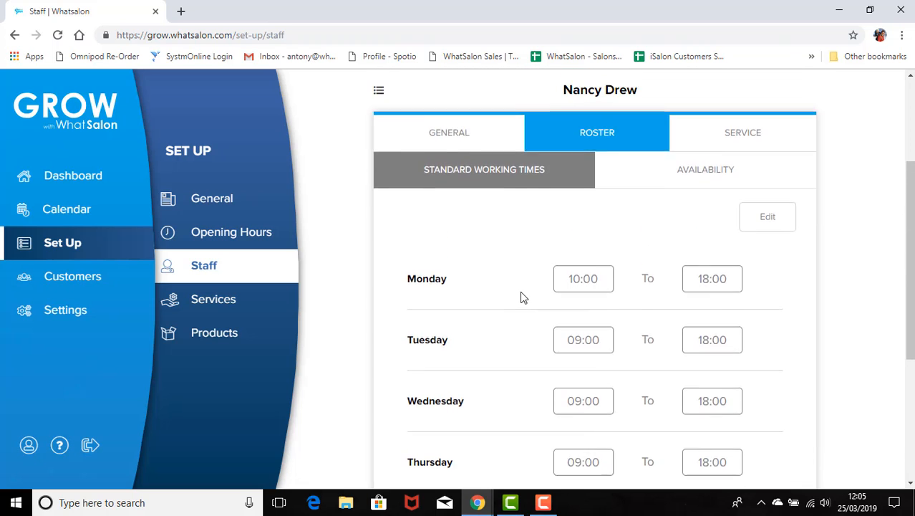
pyautogui.click(738, 179)
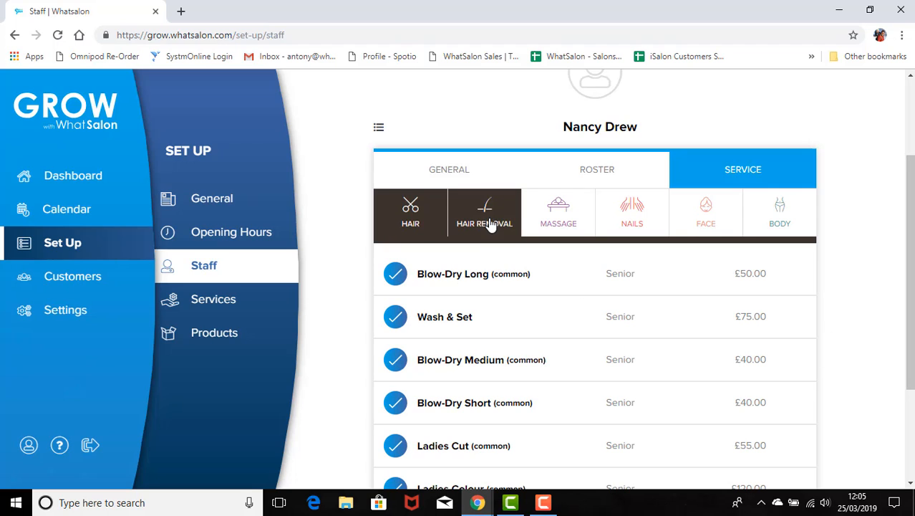
# Step: Check the ticked massage, nails and face services, then return to the general details
pyautogui.click(562, 224)
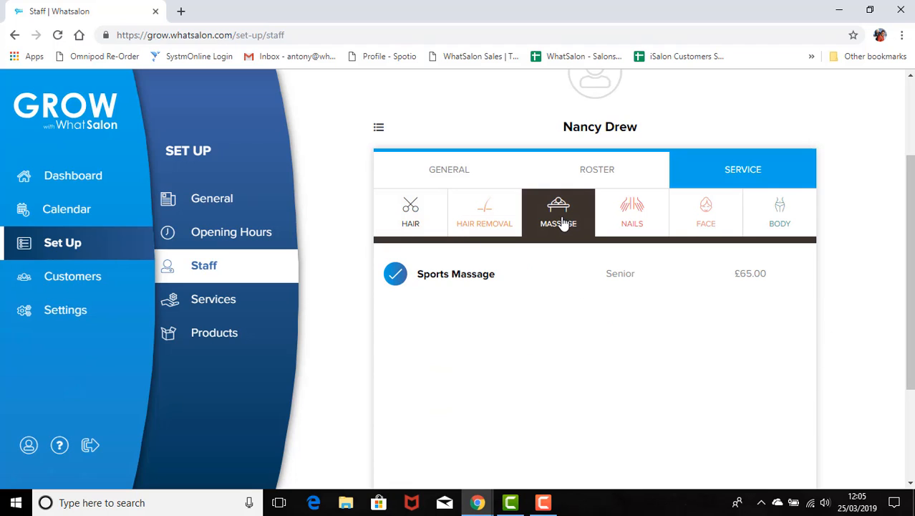
pyautogui.click(634, 215)
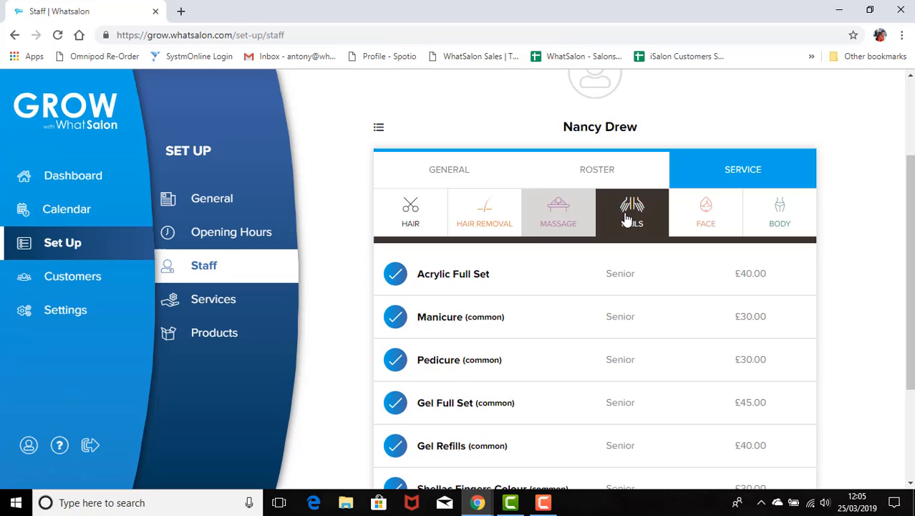
pyautogui.click(714, 221)
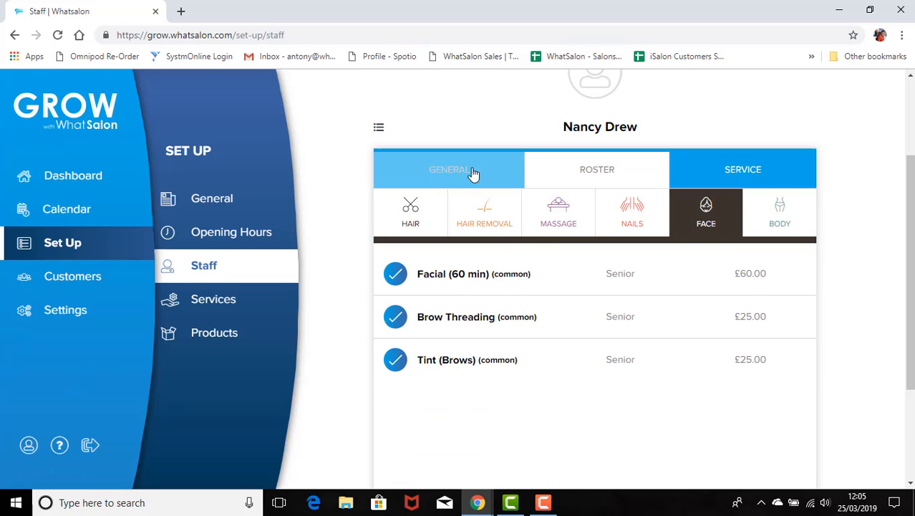
pyautogui.click(448, 170)
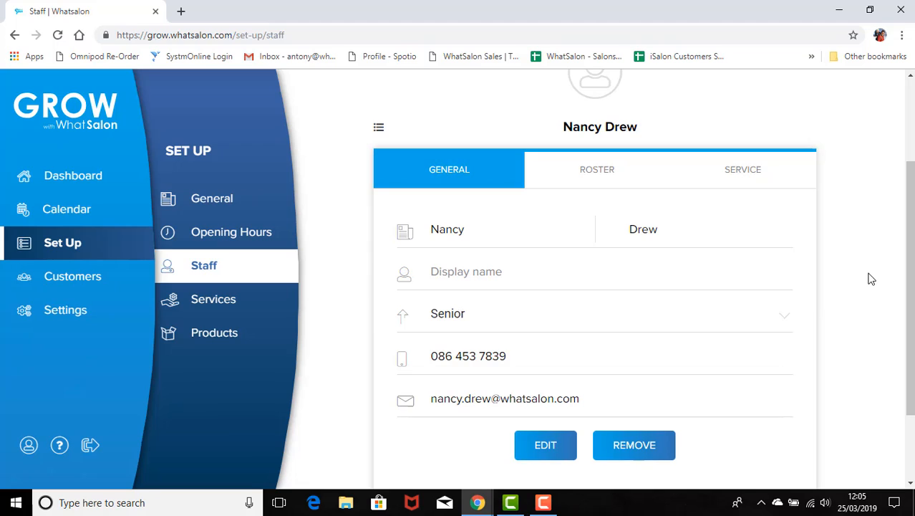
# Step: Enter a display name for the Senior staff member and save her edited details
pyautogui.click(546, 447)
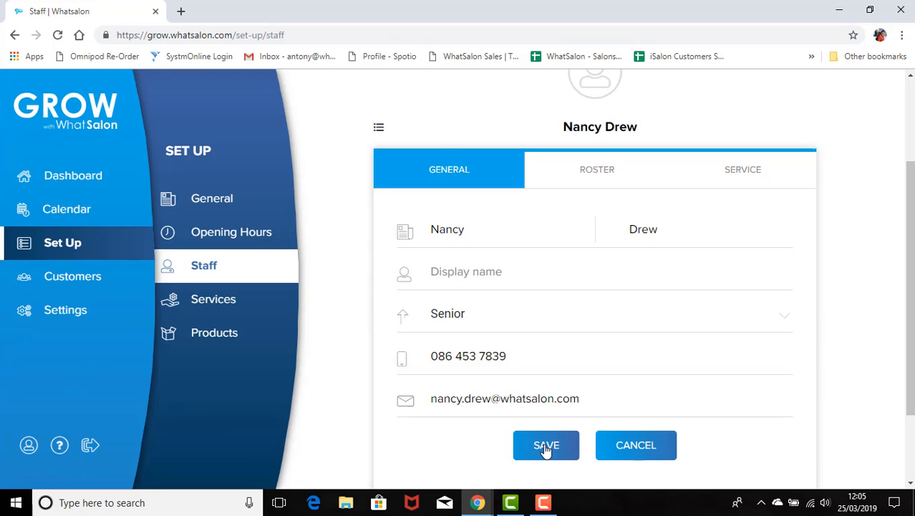
pyautogui.click(506, 269)
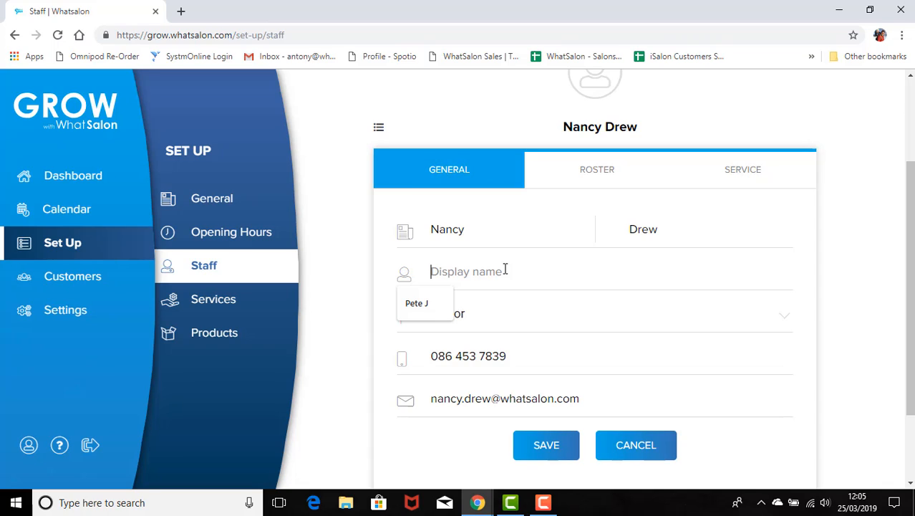
pyautogui.write('Ella')
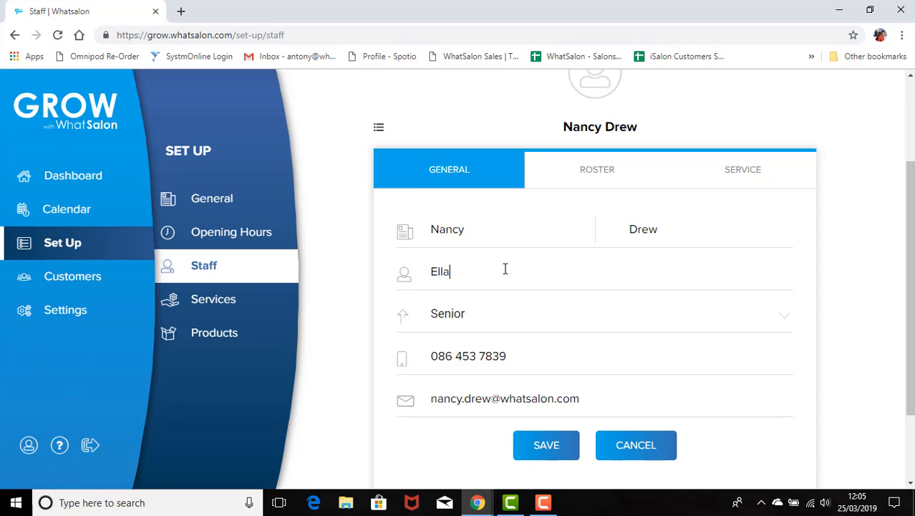
pyautogui.click(546, 446)
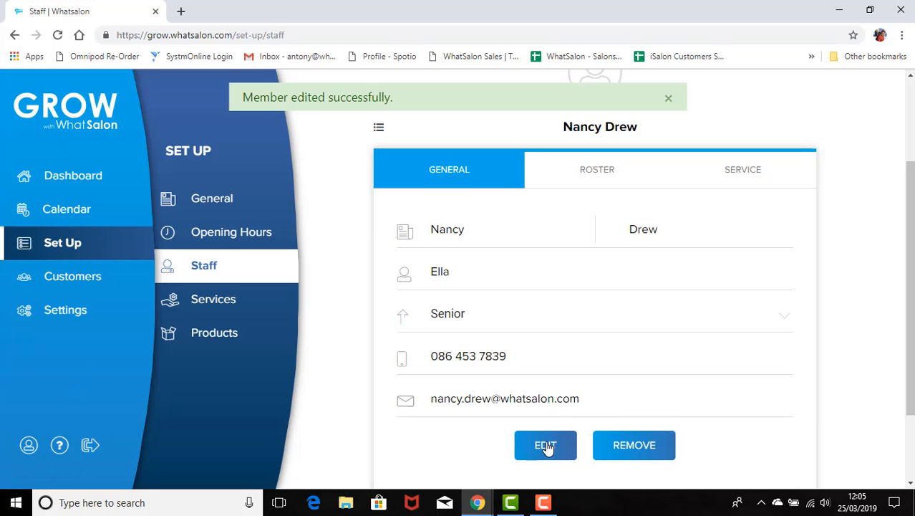
pyautogui.scroll(2, 859, 351)
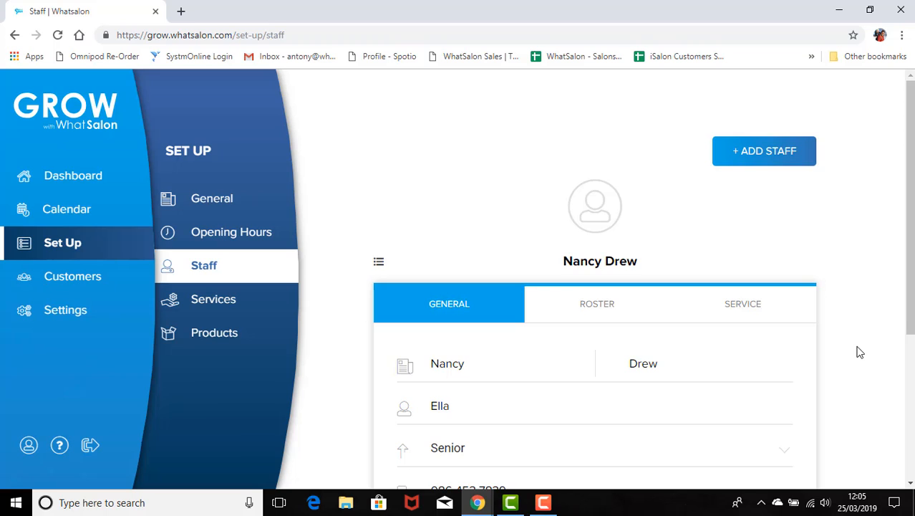
pyautogui.scroll(-3, 860, 351)
pyautogui.scroll(1, 858, 350)
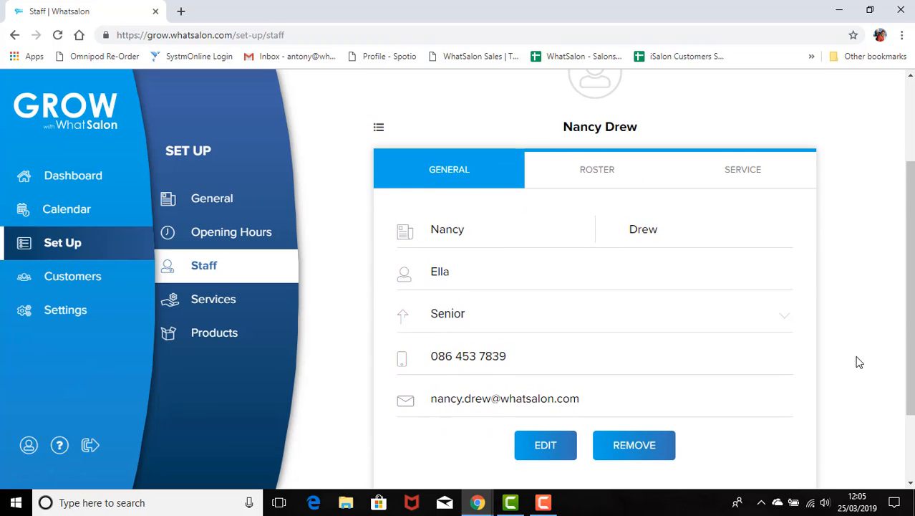
pyautogui.scroll(2, 856, 355)
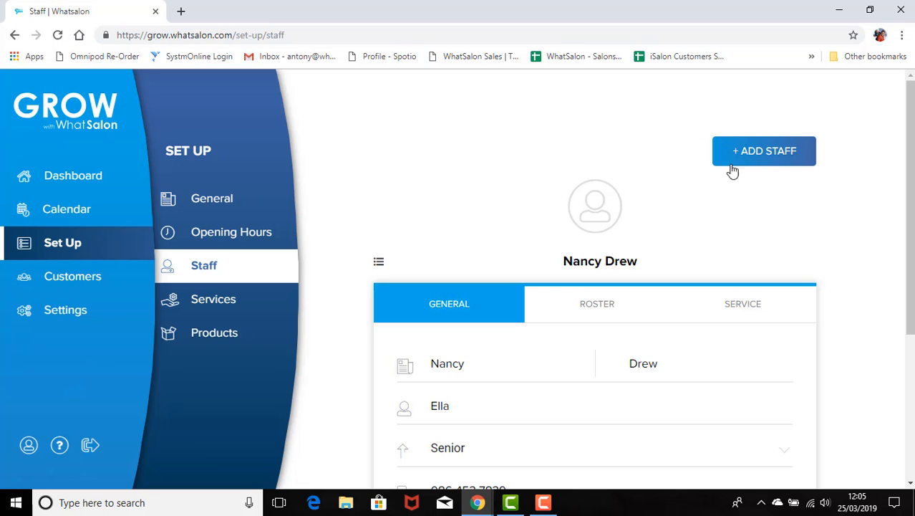
# Step: Start a new staff member and enter her first and last name
pyautogui.click(765, 155)
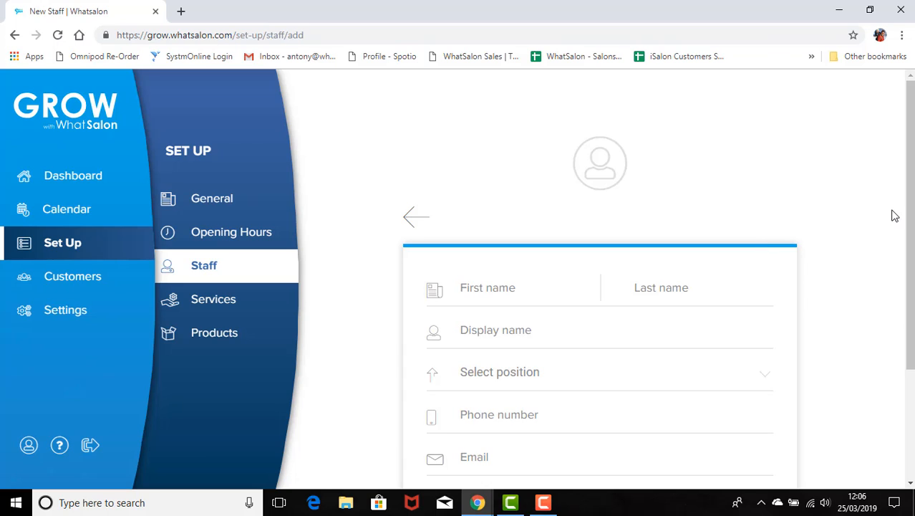
pyautogui.click(517, 285)
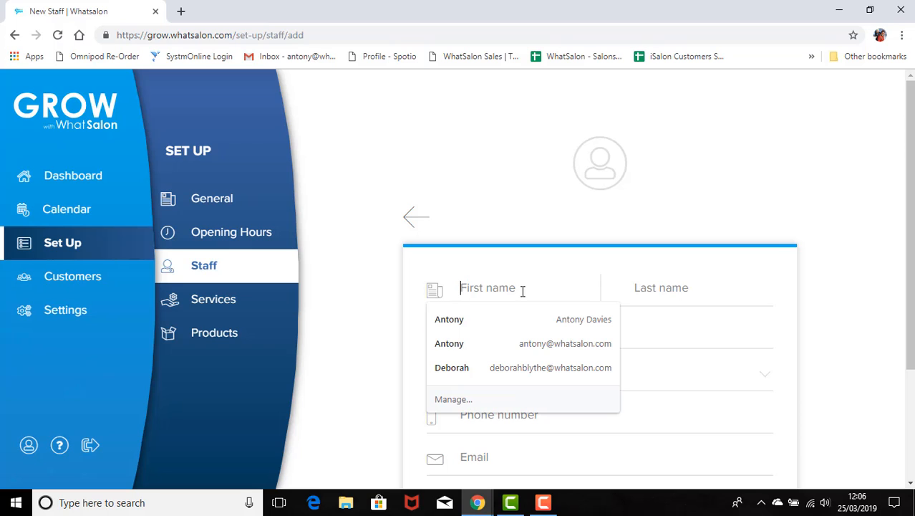
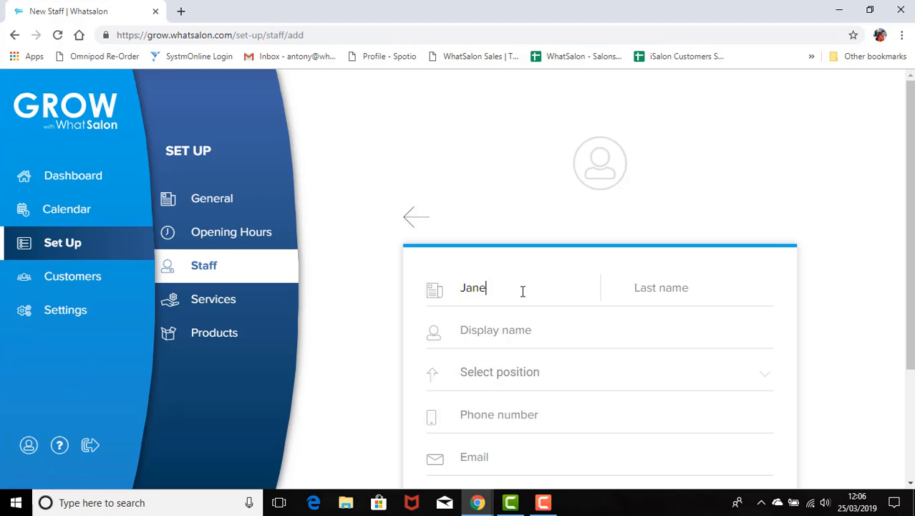
pyautogui.click(686, 287)
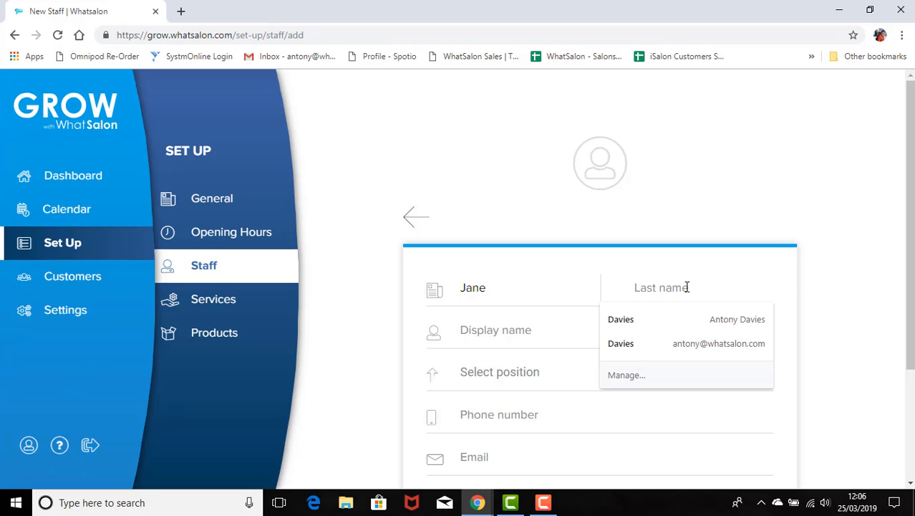
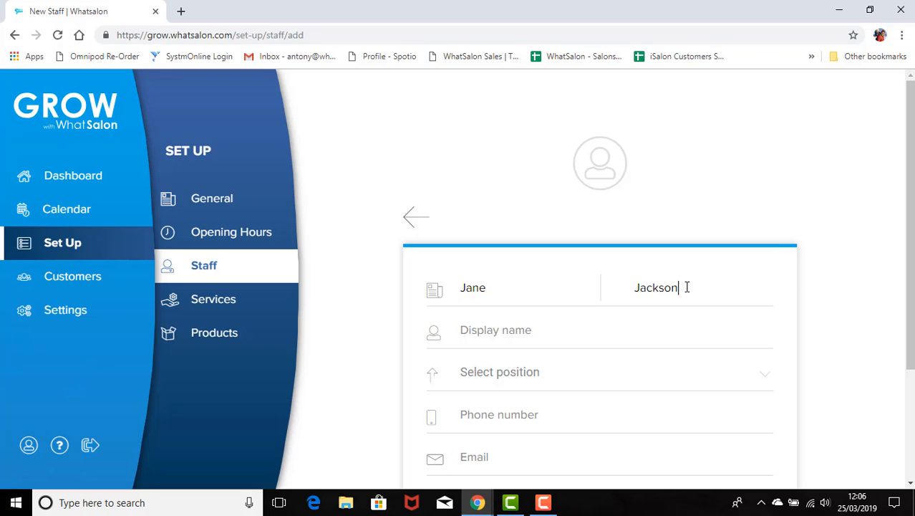
pyautogui.scroll(-1, 814, 297)
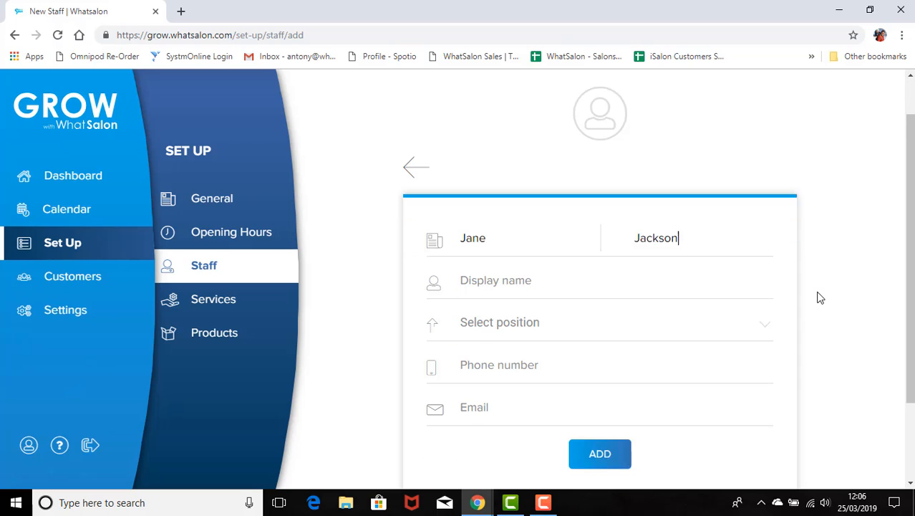
pyautogui.click(497, 263)
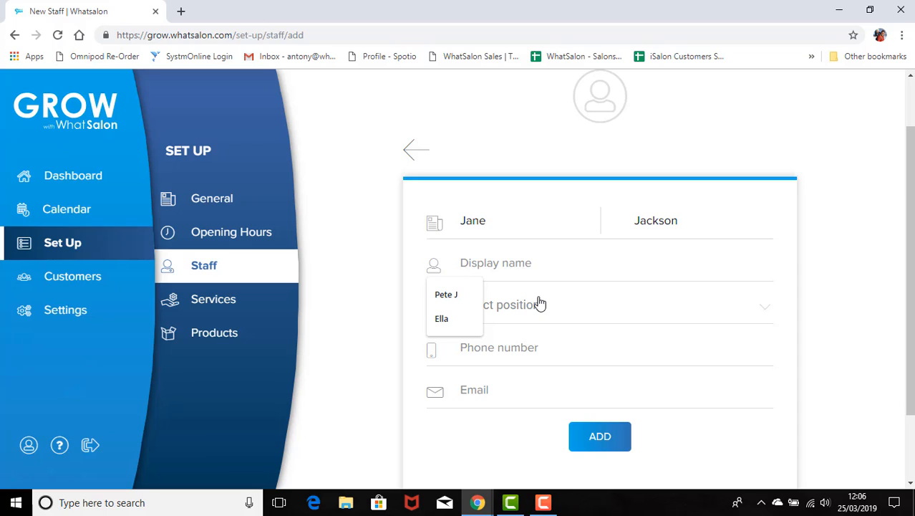
# Step: Set her position to Standard and fill in her phone number and e-mail address
pyautogui.click(535, 305)
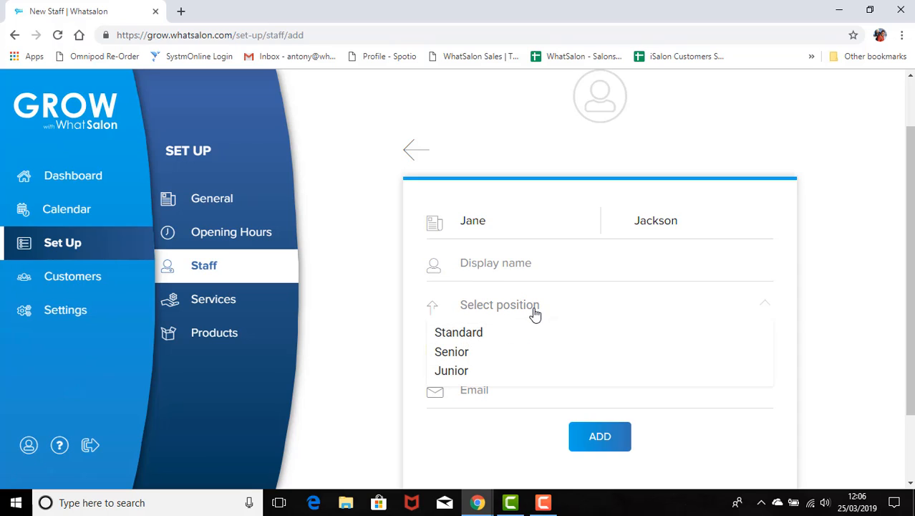
pyautogui.click(477, 337)
pyautogui.scroll(-1, 517, 331)
pyautogui.click(504, 278)
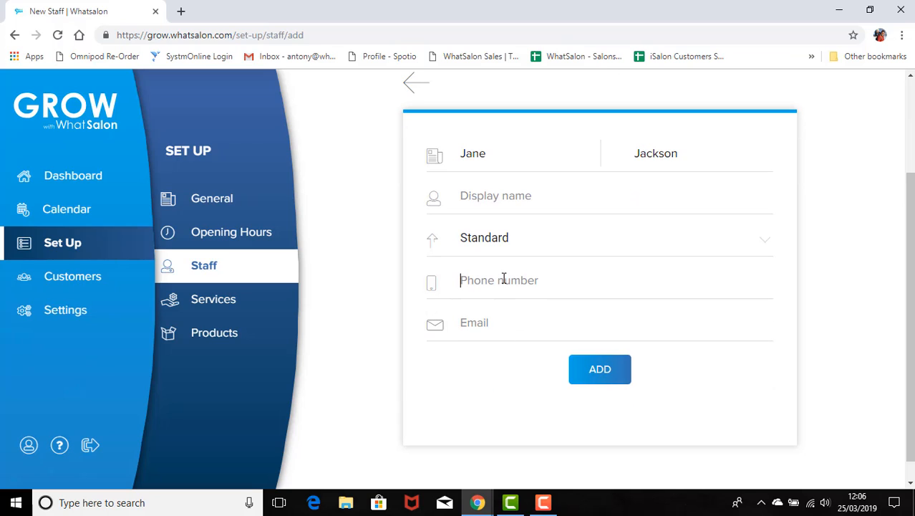
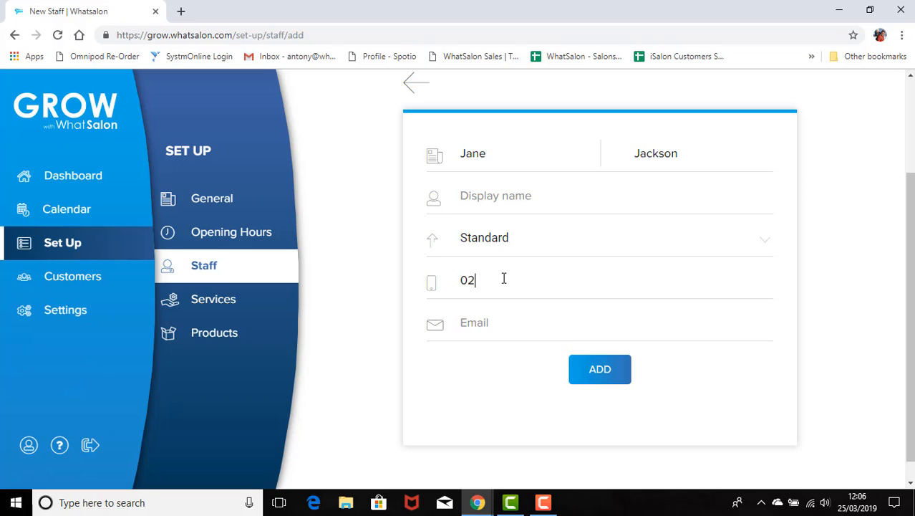
pyautogui.click(497, 322)
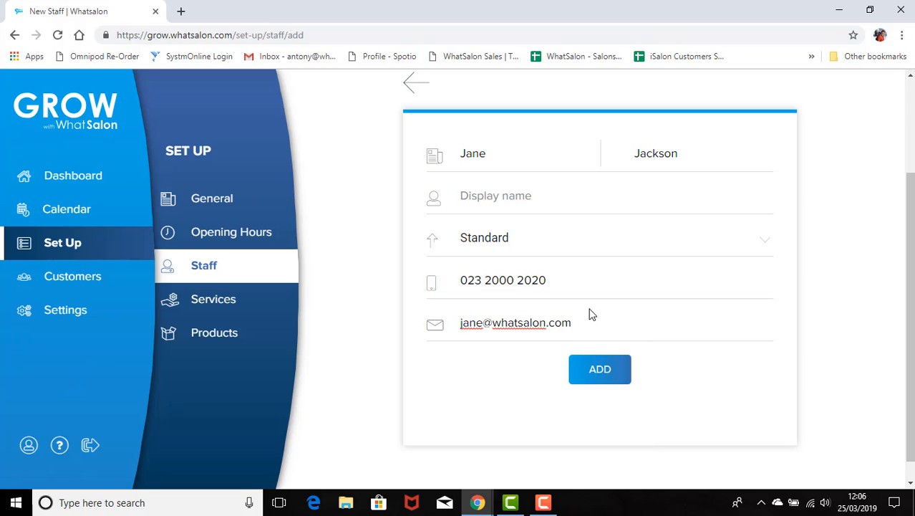
# Step: Add the new staff member and bring up her roster of working times
pyautogui.click(600, 371)
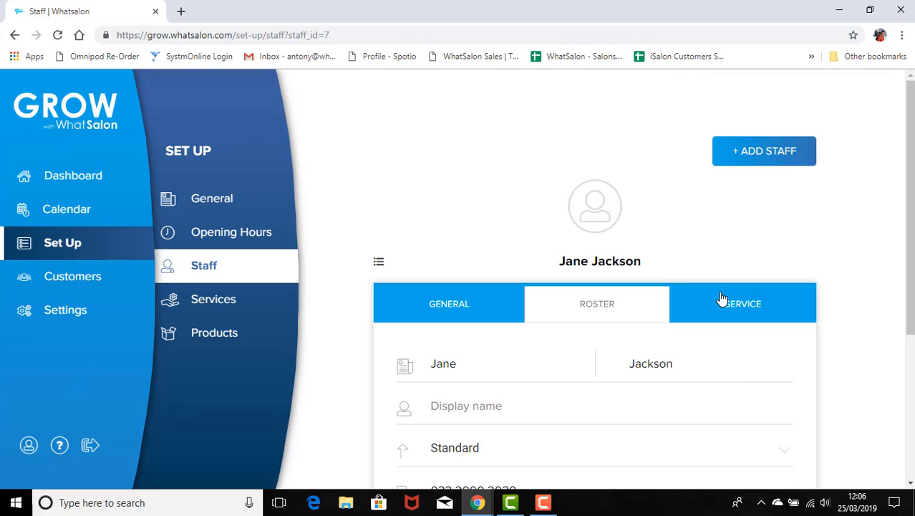
pyautogui.click(598, 306)
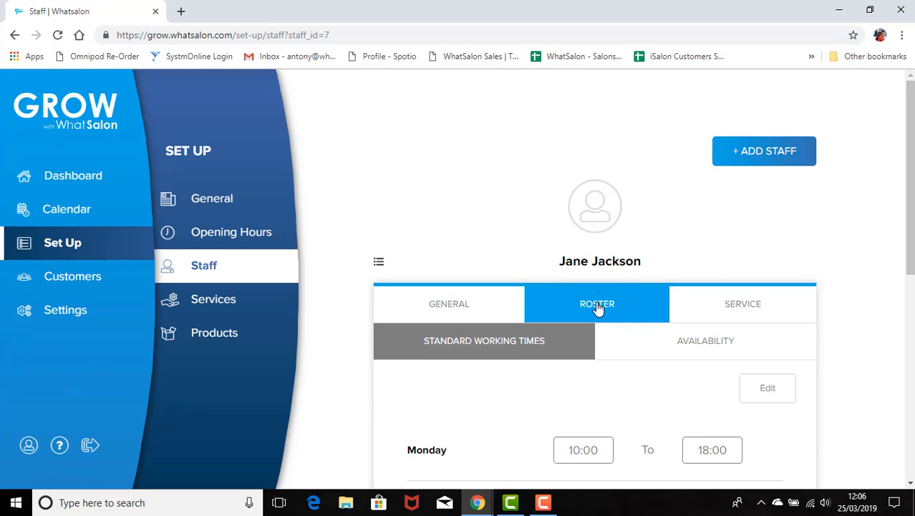
pyautogui.scroll(-2, 602, 304)
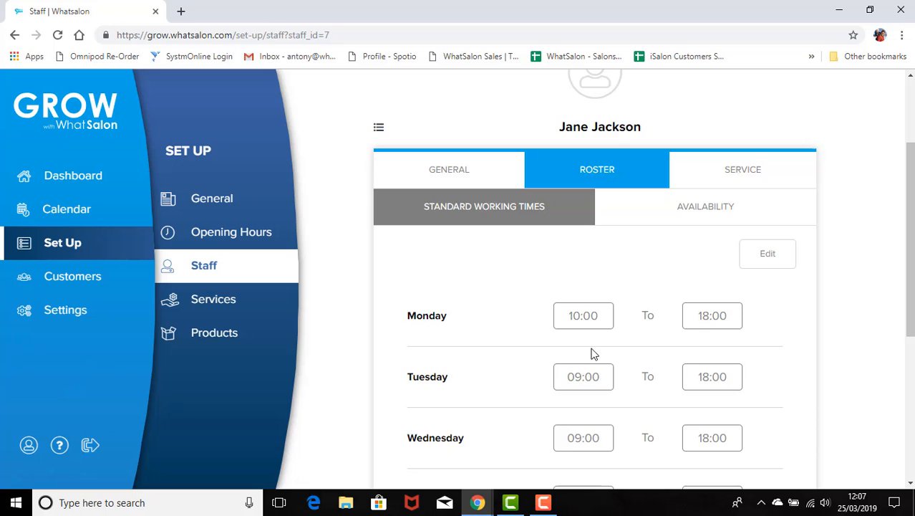
pyautogui.scroll(-4, 592, 352)
pyautogui.scroll(3, 592, 353)
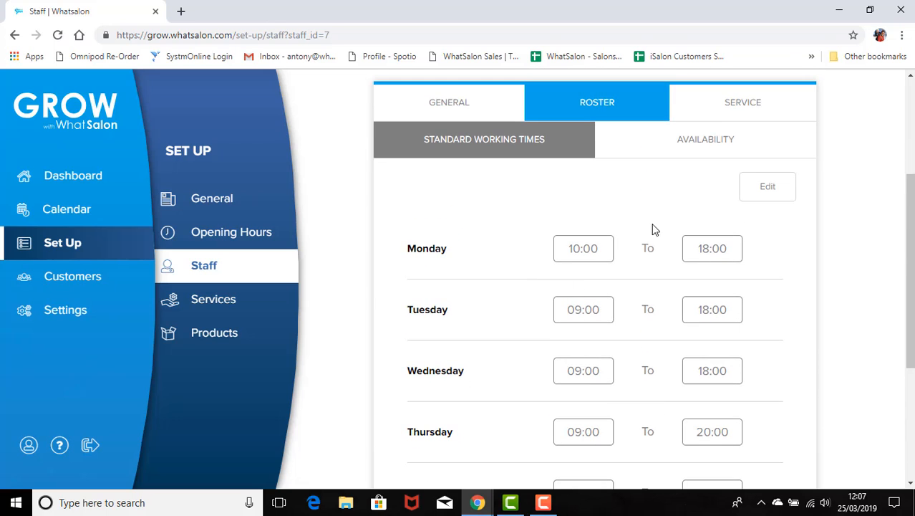
# Step: Make Monday and Friday non-working days on her roster and confirm the change
pyautogui.click(771, 192)
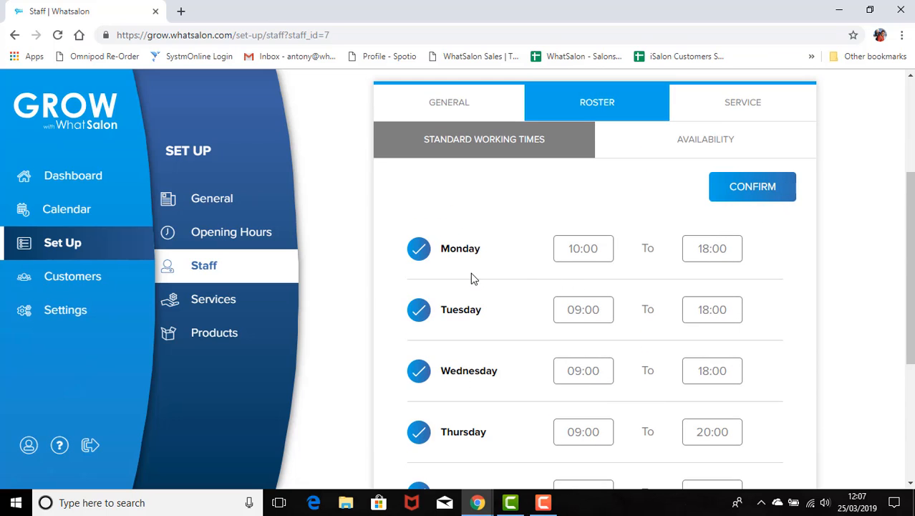
pyautogui.click(419, 248)
pyautogui.scroll(-3, 466, 282)
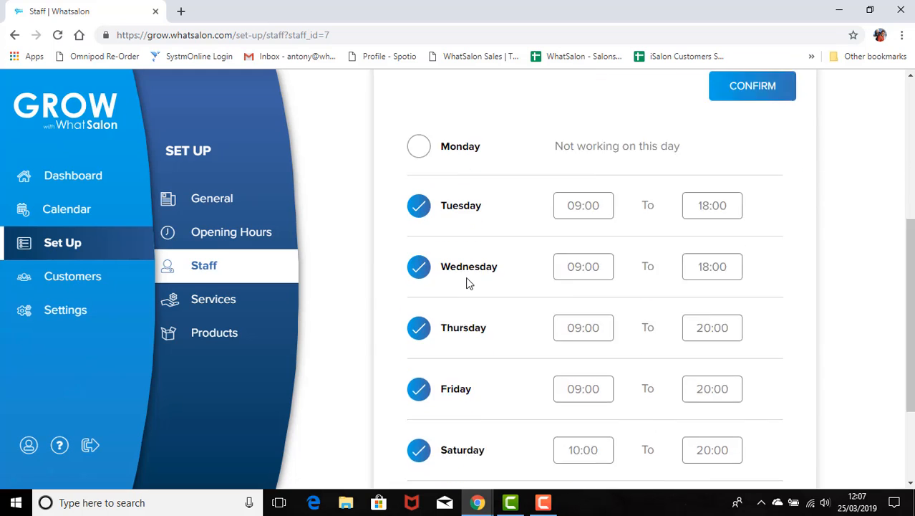
pyautogui.click(423, 289)
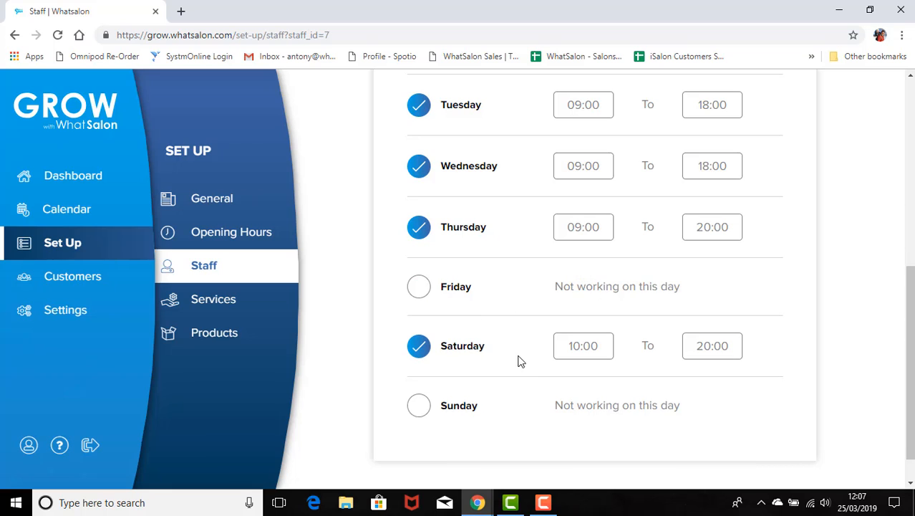
pyautogui.scroll(10, 558, 368)
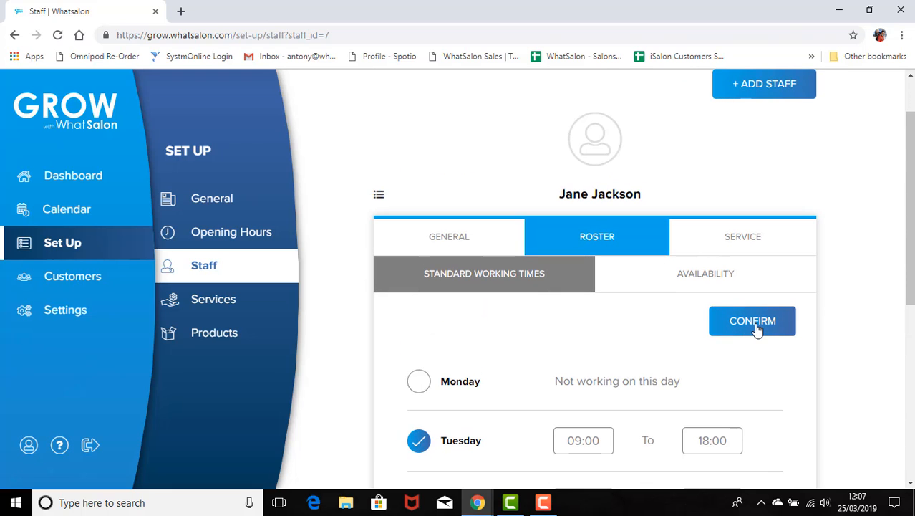
pyautogui.click(759, 322)
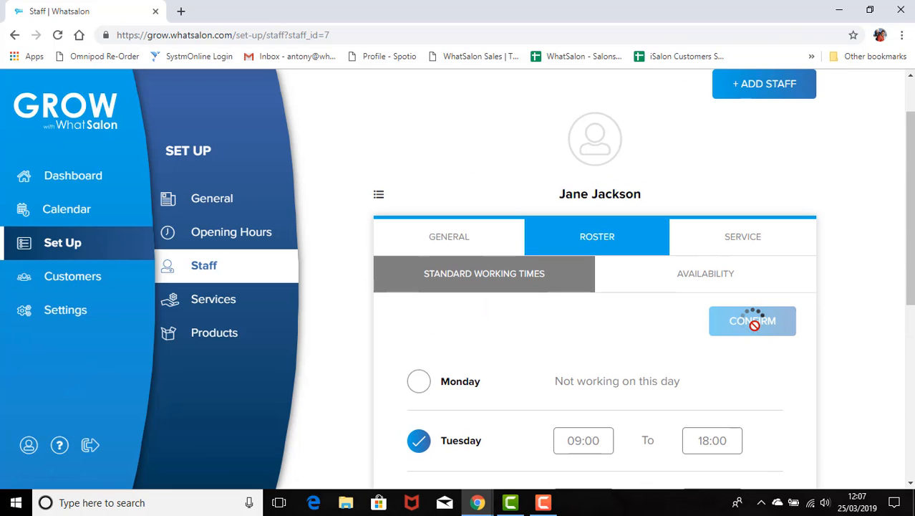
pyautogui.click(757, 246)
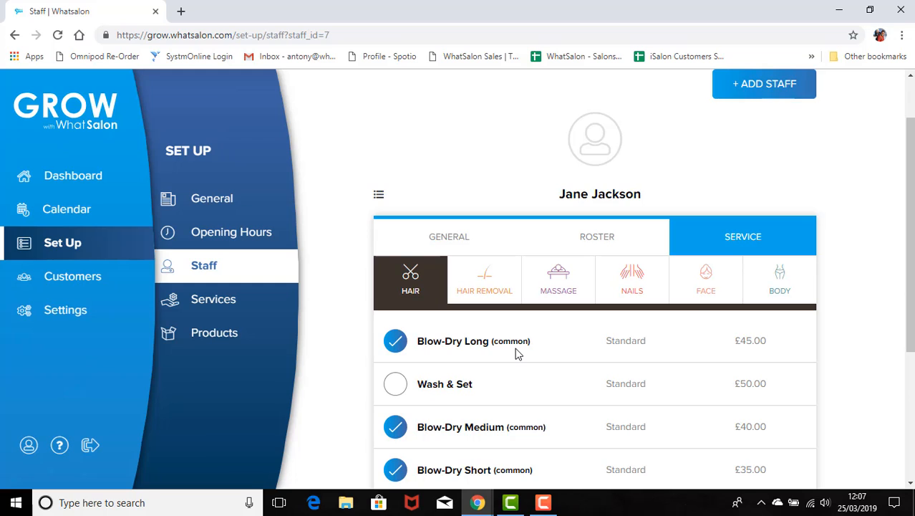
# Step: Check her assigned services across Hair, Hair Removal, Massage, Nails, Face and the empty Body category
pyautogui.scroll(-1, 517, 354)
pyautogui.scroll(-1, 516, 352)
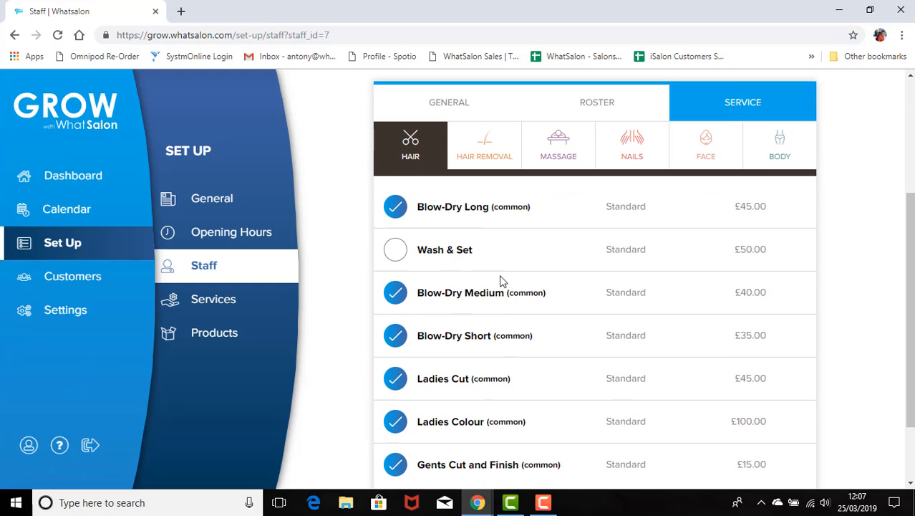
pyautogui.scroll(-2, 510, 298)
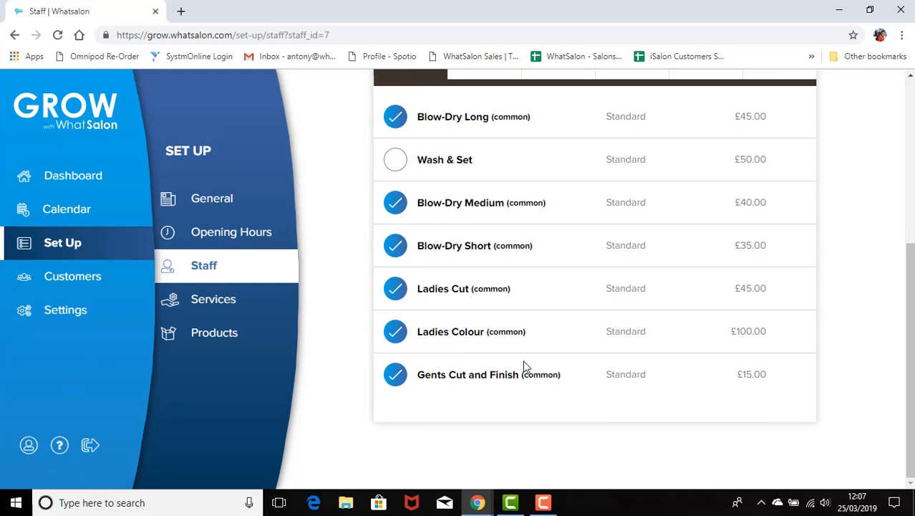
pyautogui.scroll(1, 523, 367)
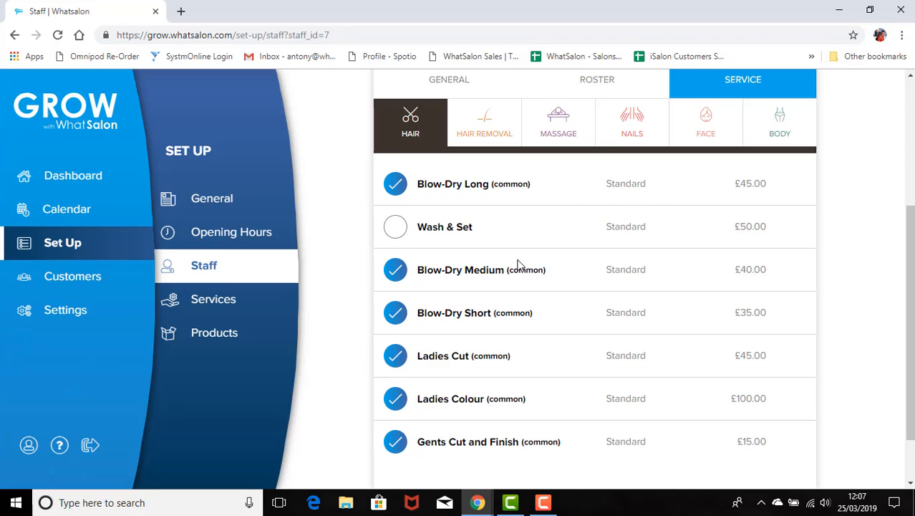
pyautogui.scroll(2, 533, 282)
pyautogui.click(482, 267)
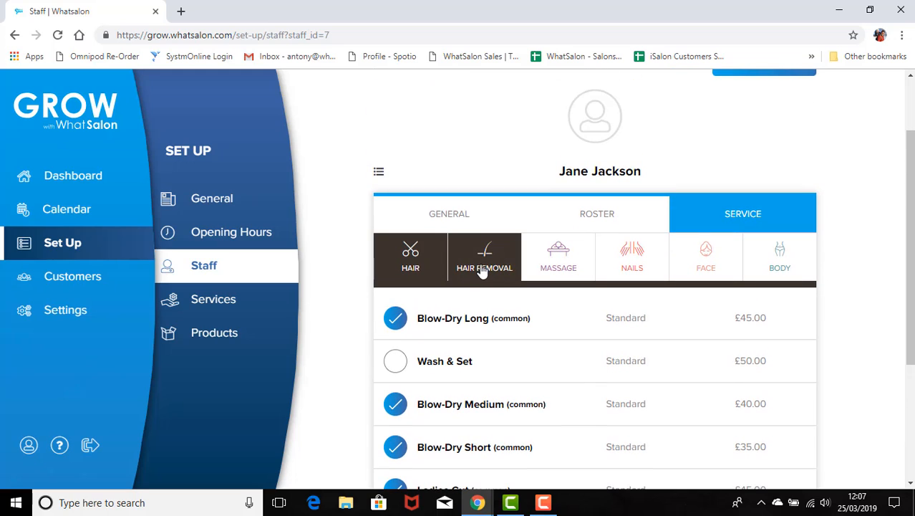
pyautogui.click(543, 265)
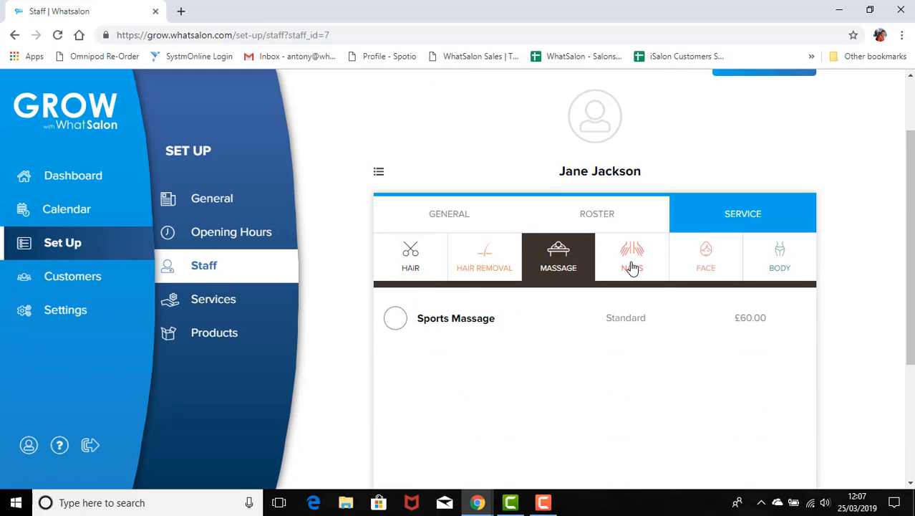
pyautogui.click(636, 263)
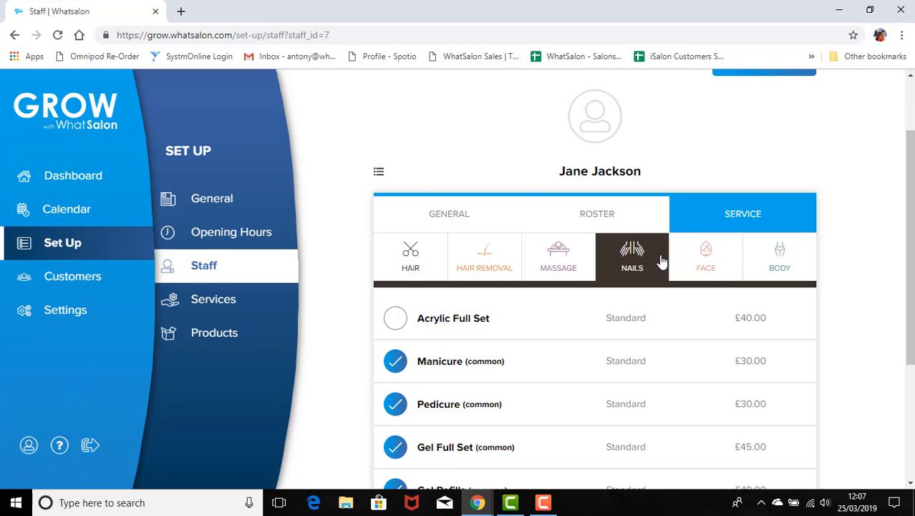
pyautogui.click(709, 262)
pyautogui.click(757, 267)
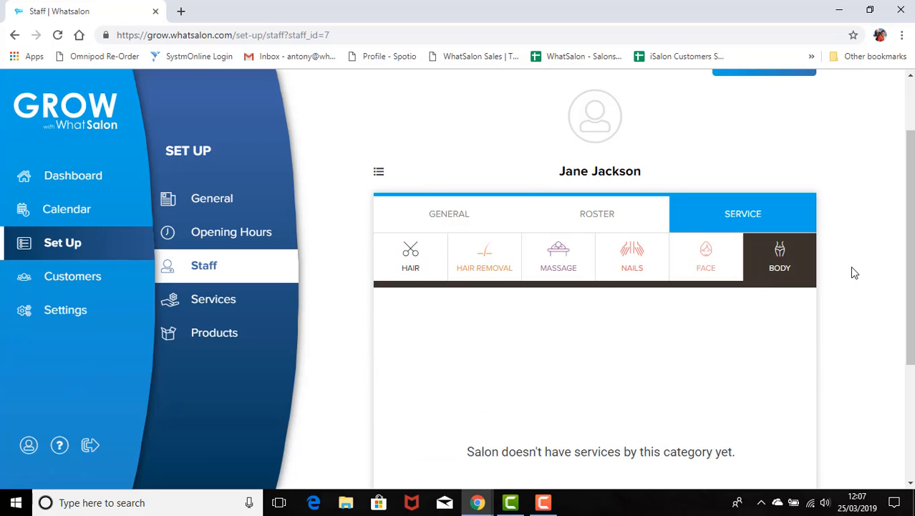
pyautogui.scroll(-2, 856, 271)
pyautogui.scroll(4, 856, 271)
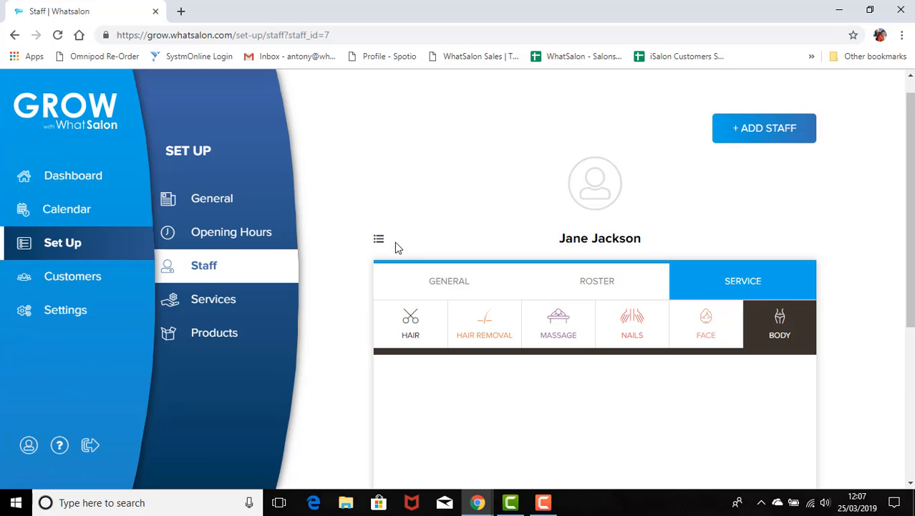
# Step: Return to her general details to verify the saved Standard position and phone number
pyautogui.click(430, 285)
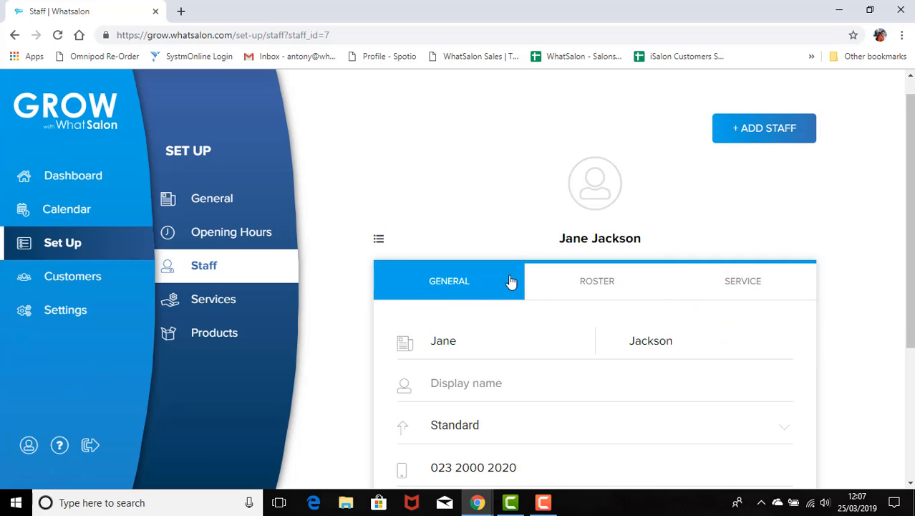
pyautogui.scroll(-2, 516, 276)
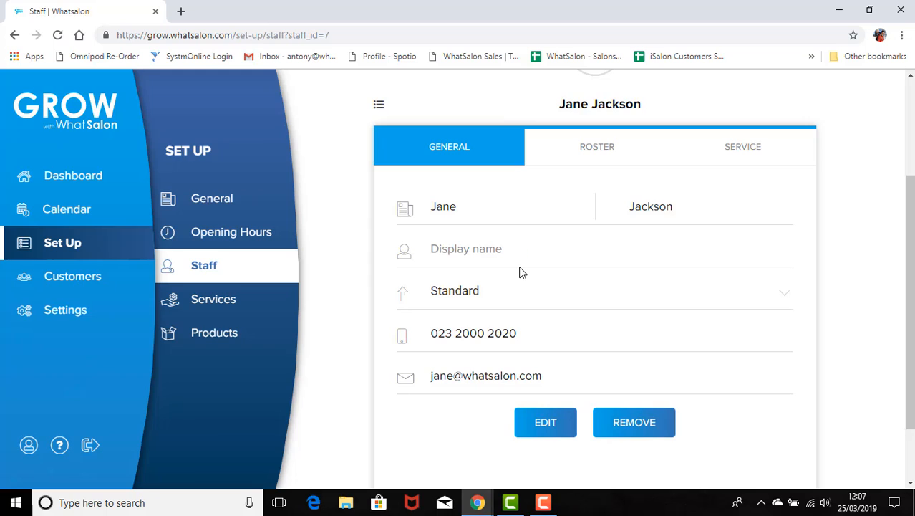
pyautogui.scroll(2, 533, 277)
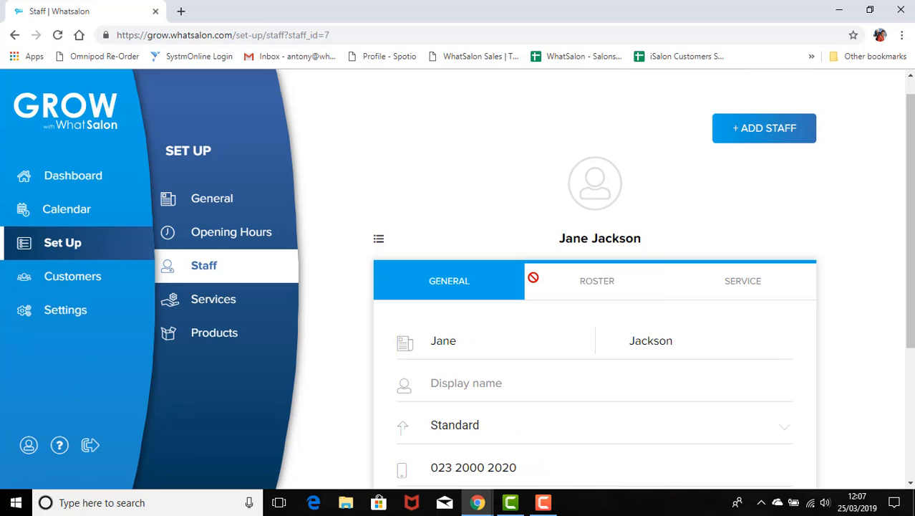